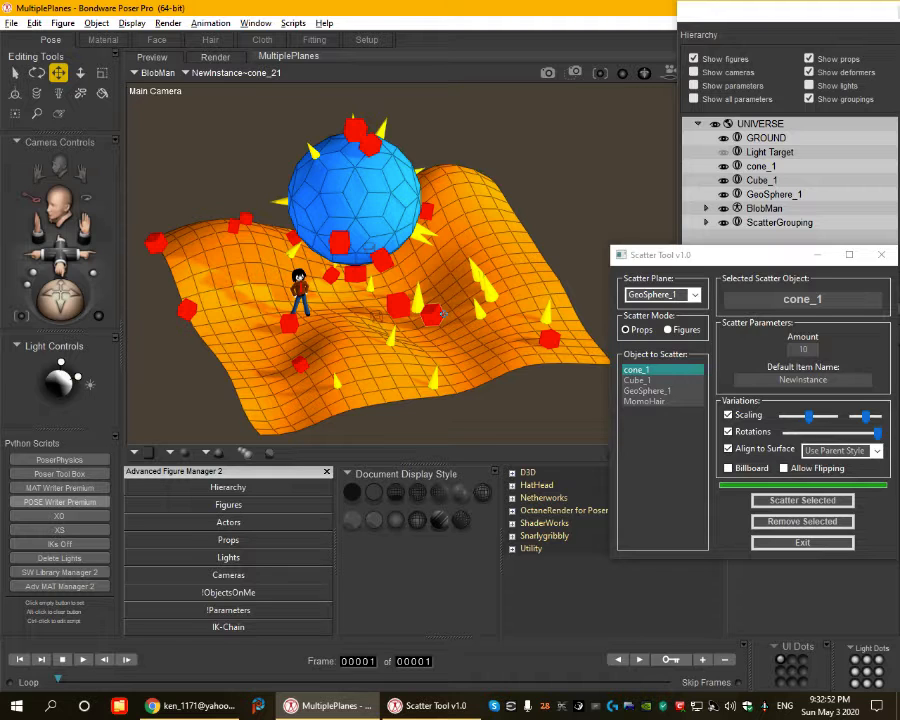
Step: Close the Scatter Tool, relaunch it from the Ken1171 scripts and place its window clear of the scene
{"action": "left_click", "coordinate": [793, 544]}
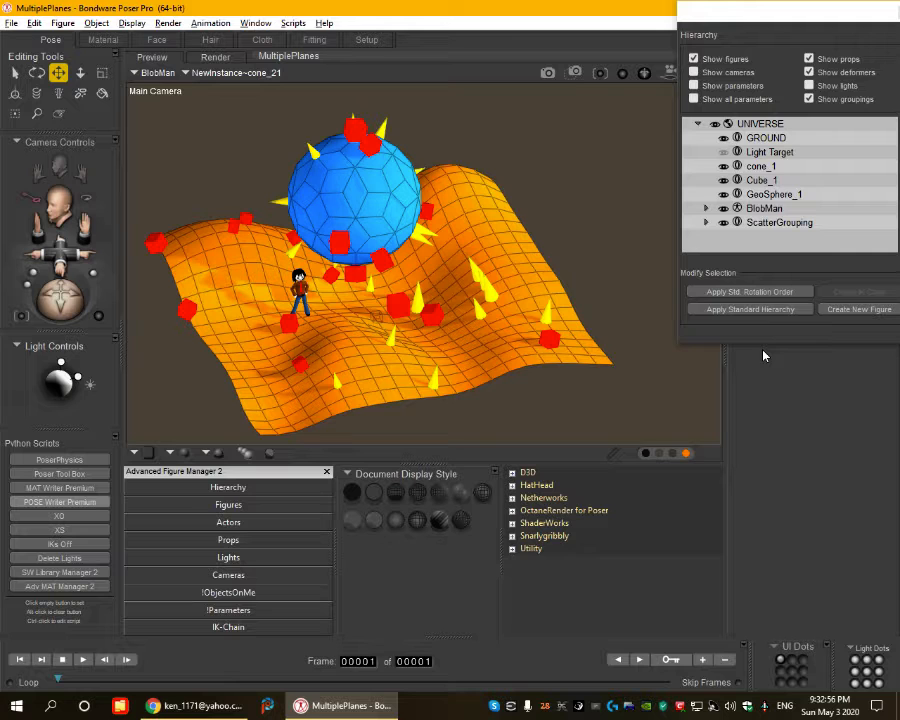
{"action": "left_click", "coordinate": [293, 22]}
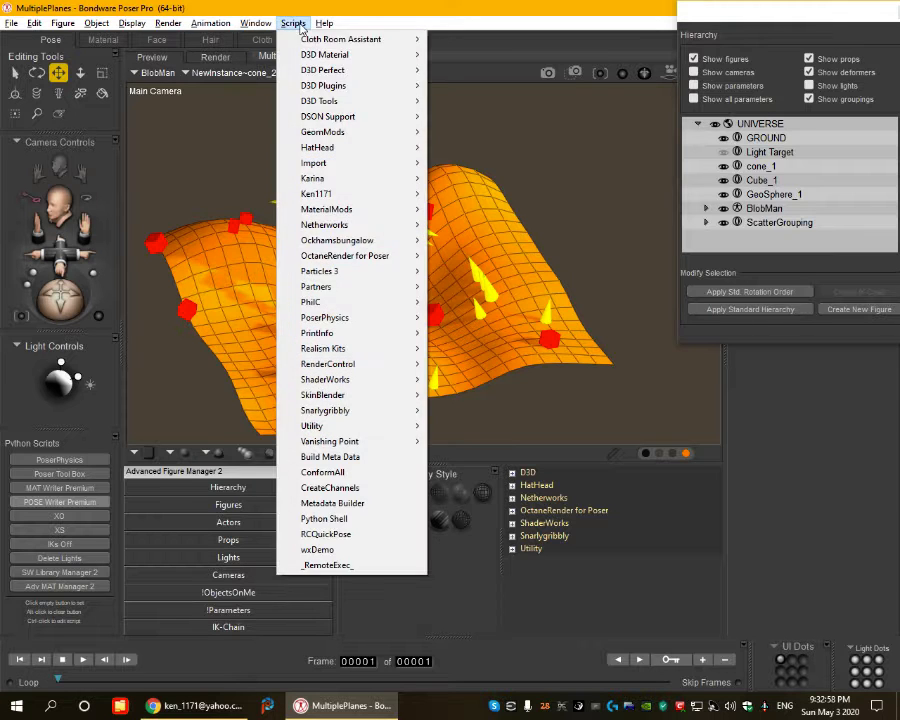
{"action": "mouse_move", "coordinate": [356, 195]}
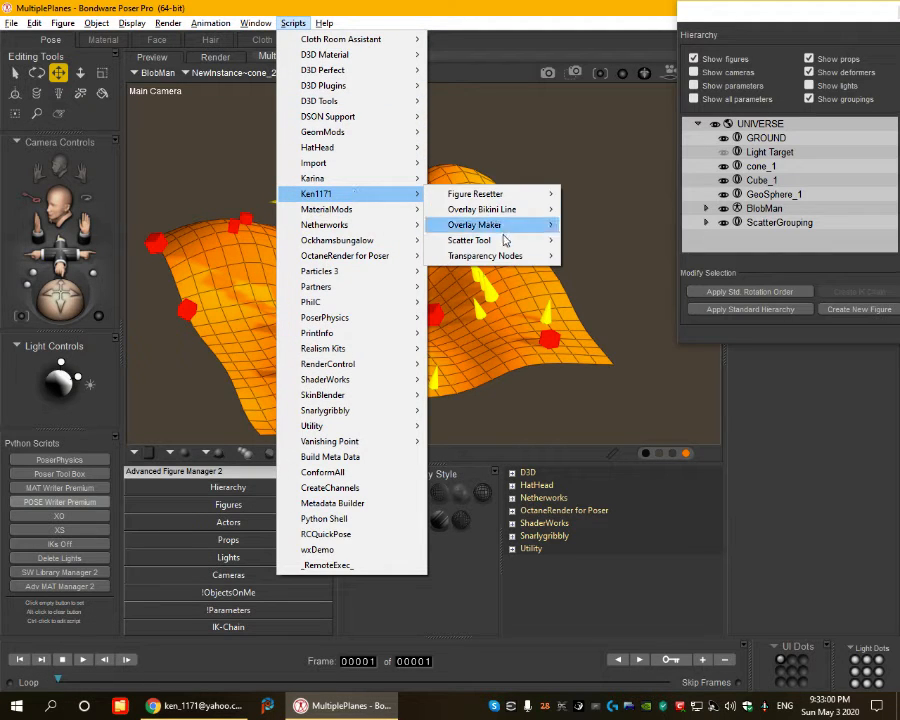
{"action": "mouse_move", "coordinate": [519, 246]}
{"action": "left_click", "coordinate": [605, 256]}
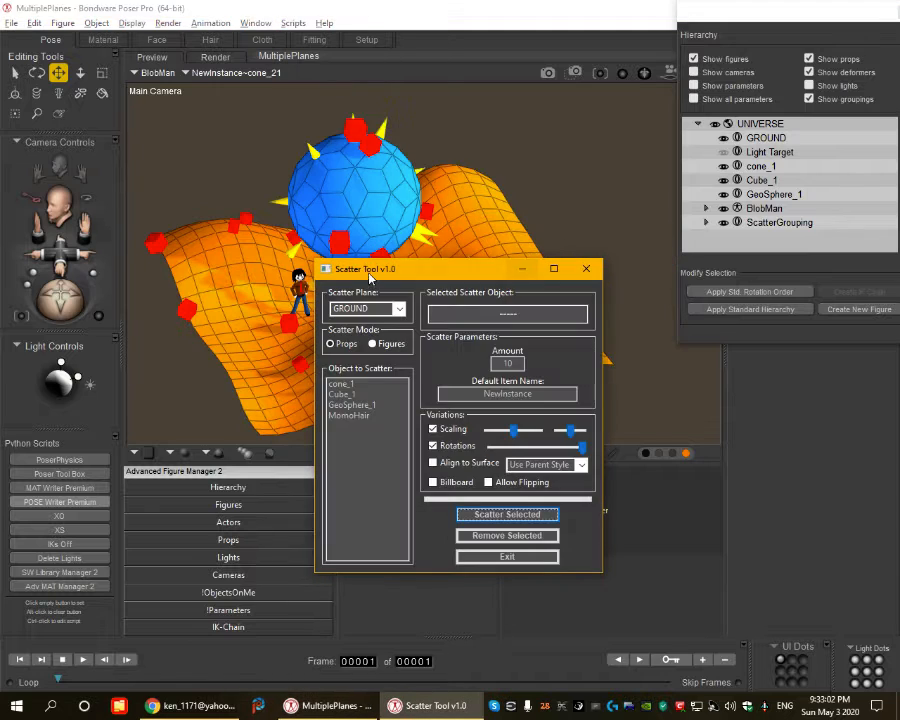
{"action": "left_click_drag", "start_coordinate": [363, 329], "coordinate": [662, 250]}
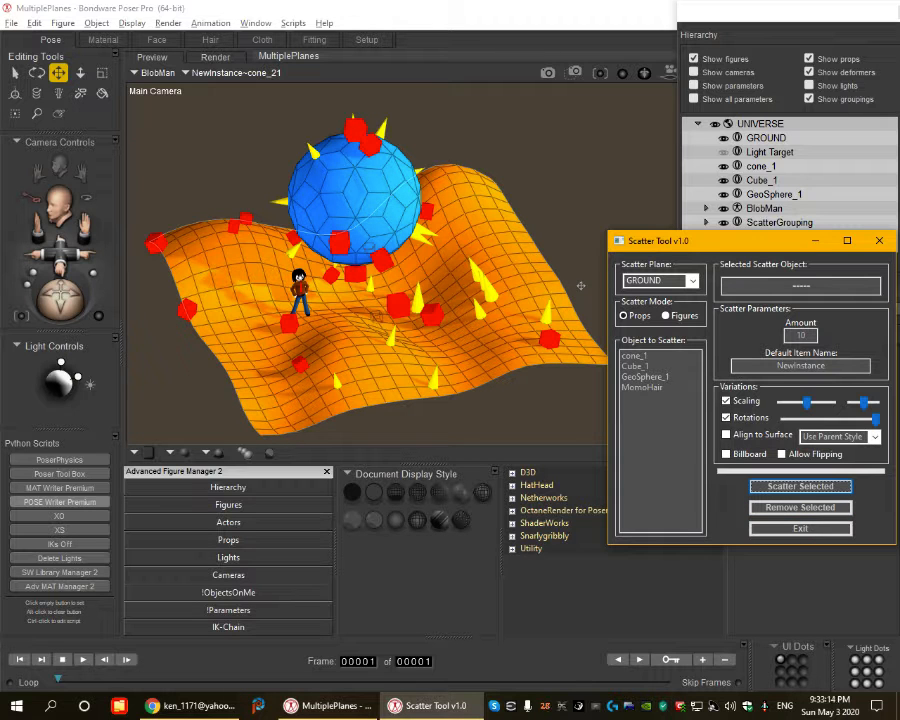
Step: Set up Cube_1 to be scattered on the GeoSphere_1 plane with Align to Surface enabled
{"action": "middle_click_drag", "start_coordinate": [581, 286], "coordinate": [491, 279]}
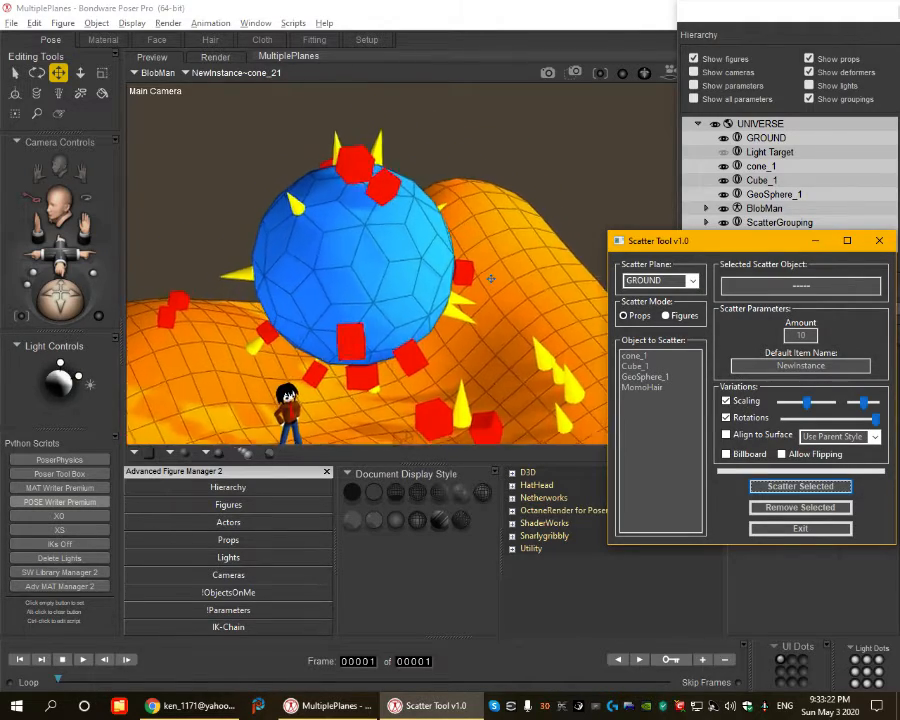
{"action": "left_click", "coordinate": [691, 281]}
{"action": "left_click", "coordinate": [652, 326]}
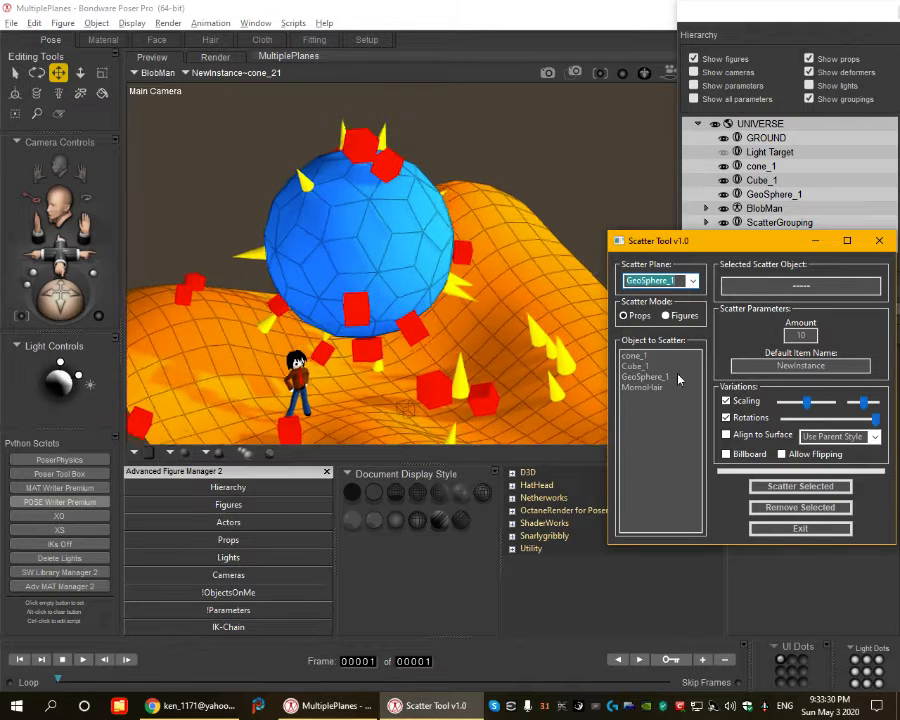
{"action": "left_click", "coordinate": [637, 358]}
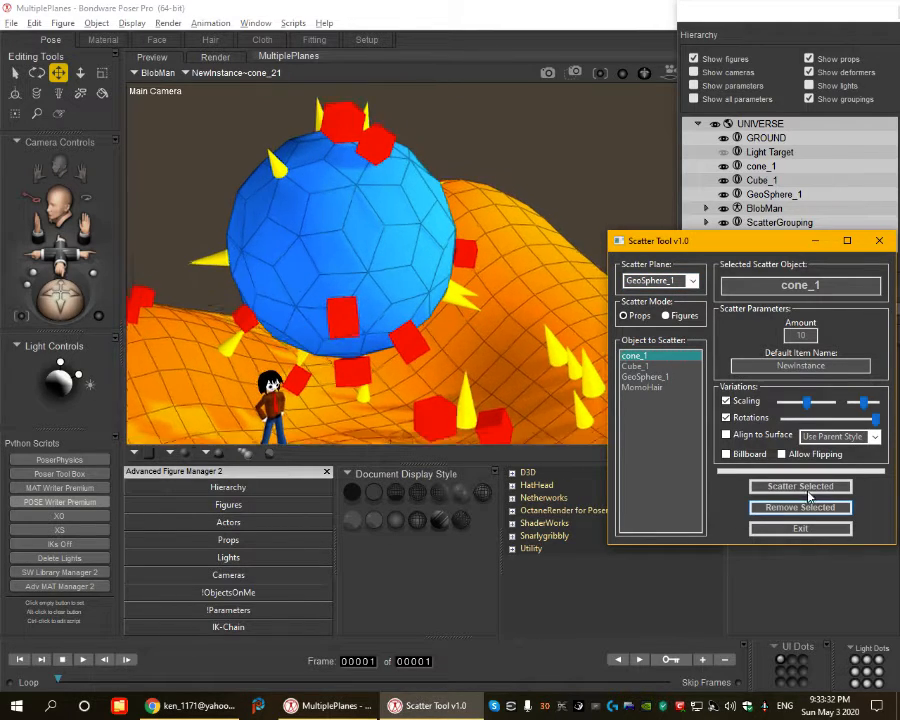
{"action": "left_click", "coordinate": [635, 366]}
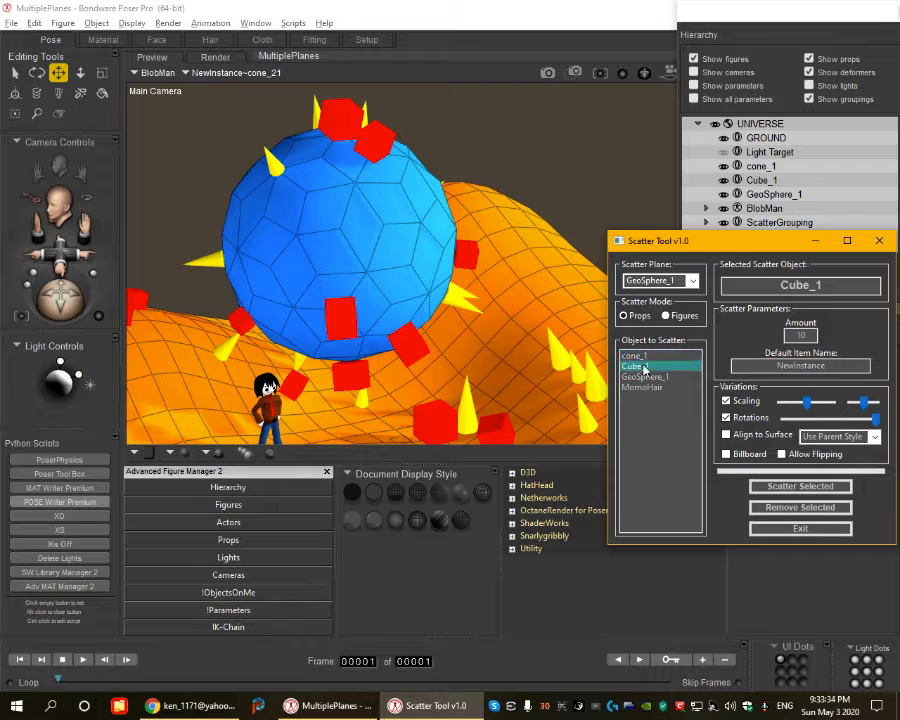
{"action": "left_click", "coordinate": [749, 436]}
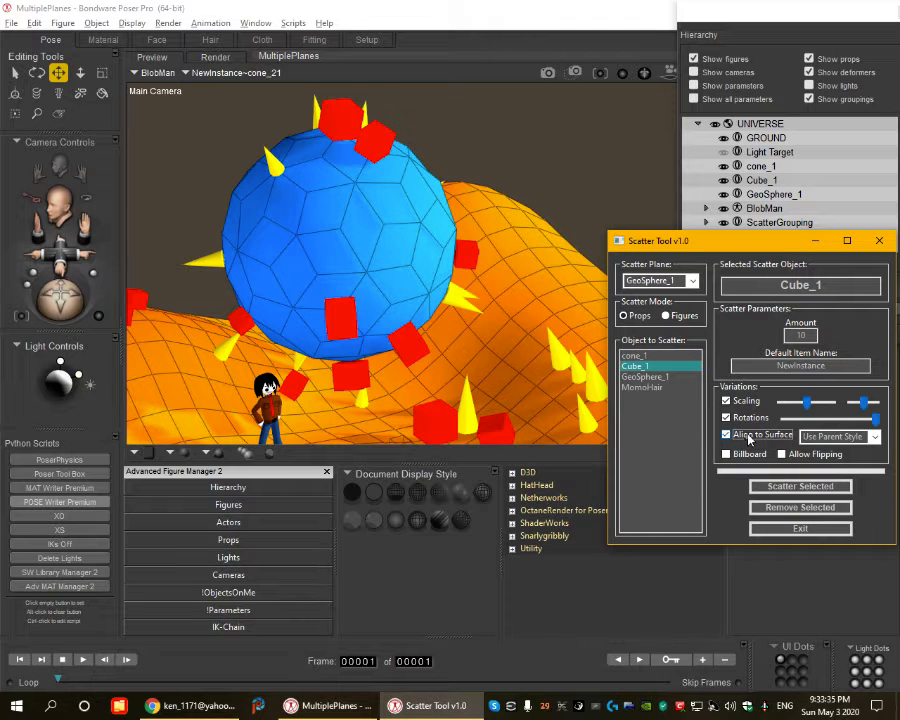
Step: Scatter two batches of 10 Cube_1 instances over GeoSphere_1 and inspect their placement around the sphere
{"action": "left_click", "coordinate": [790, 487]}
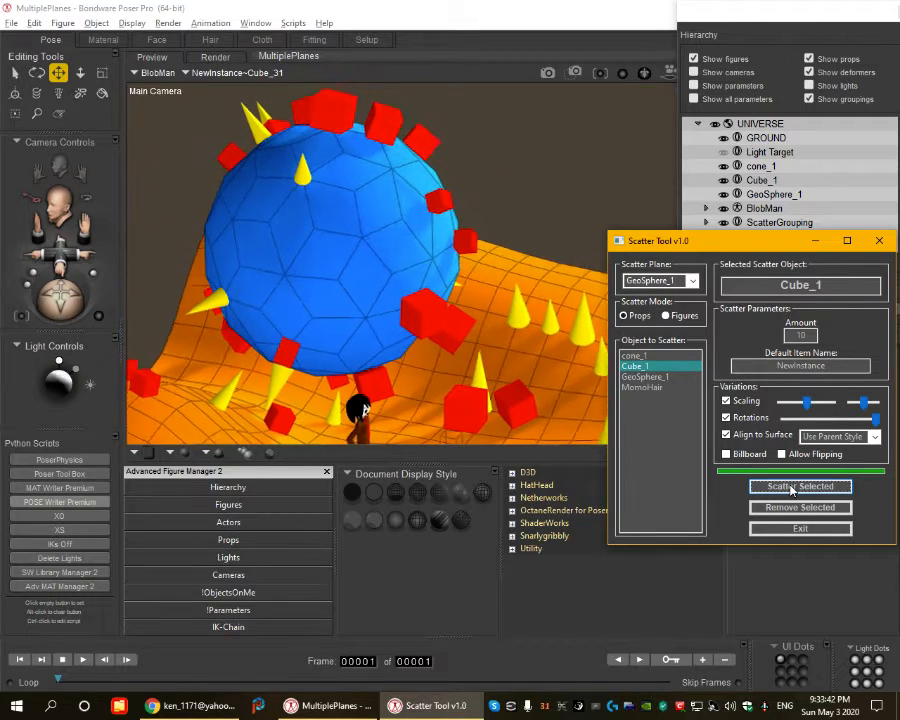
{"action": "left_click", "coordinate": [792, 487]}
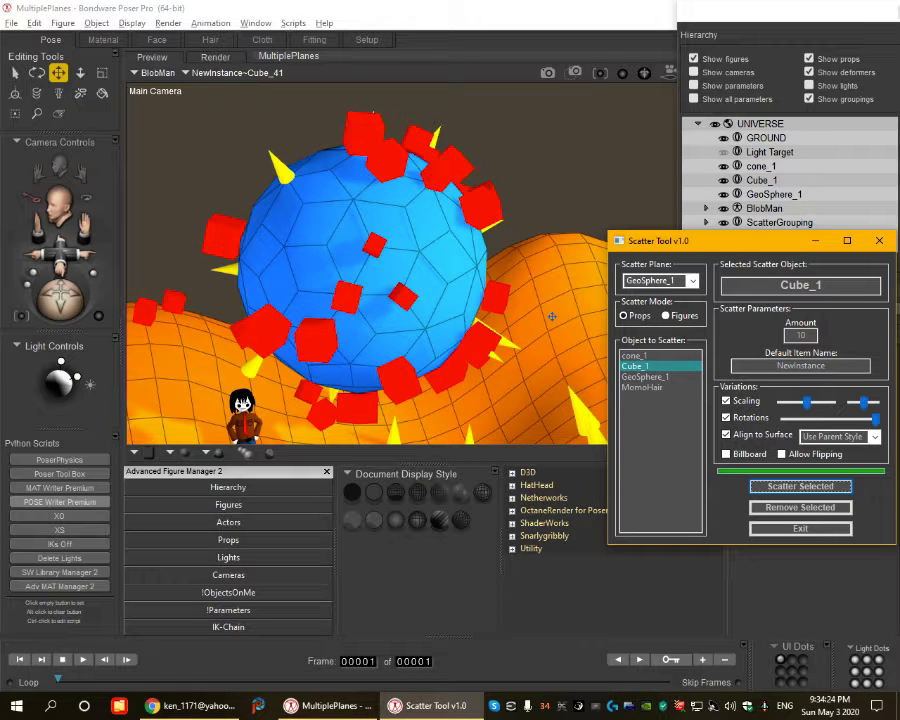
{"action": "middle_click_drag", "start_coordinate": [424, 322], "coordinate": [484, 296]}
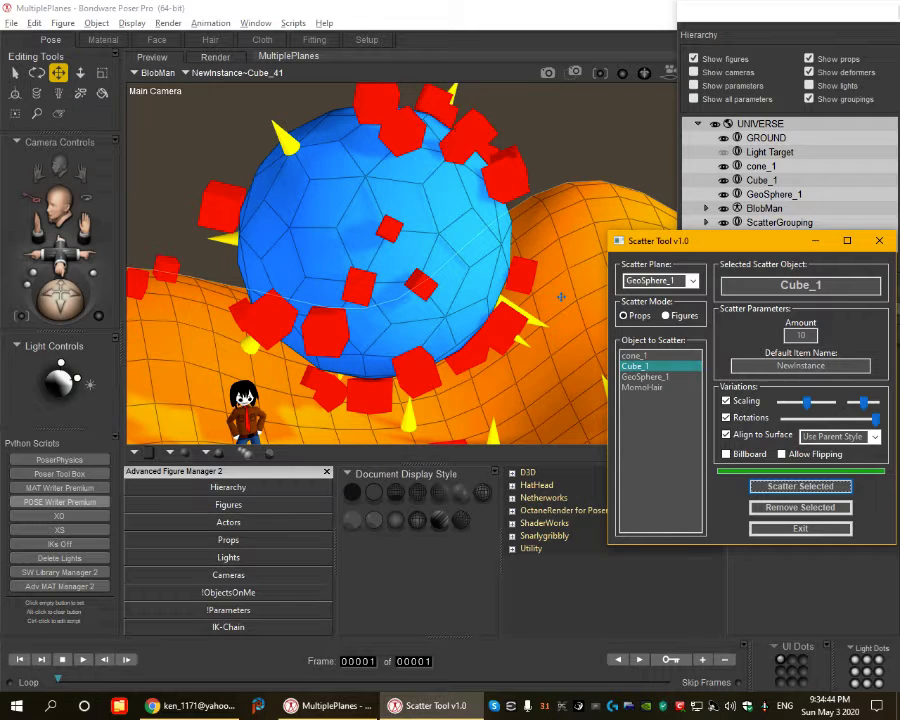
{"action": "middle_click_drag", "start_coordinate": [581, 289], "coordinate": [529, 278]}
{"action": "scroll", "coordinate": [530, 279], "scroll_direction": "up", "scroll_amount": 6}
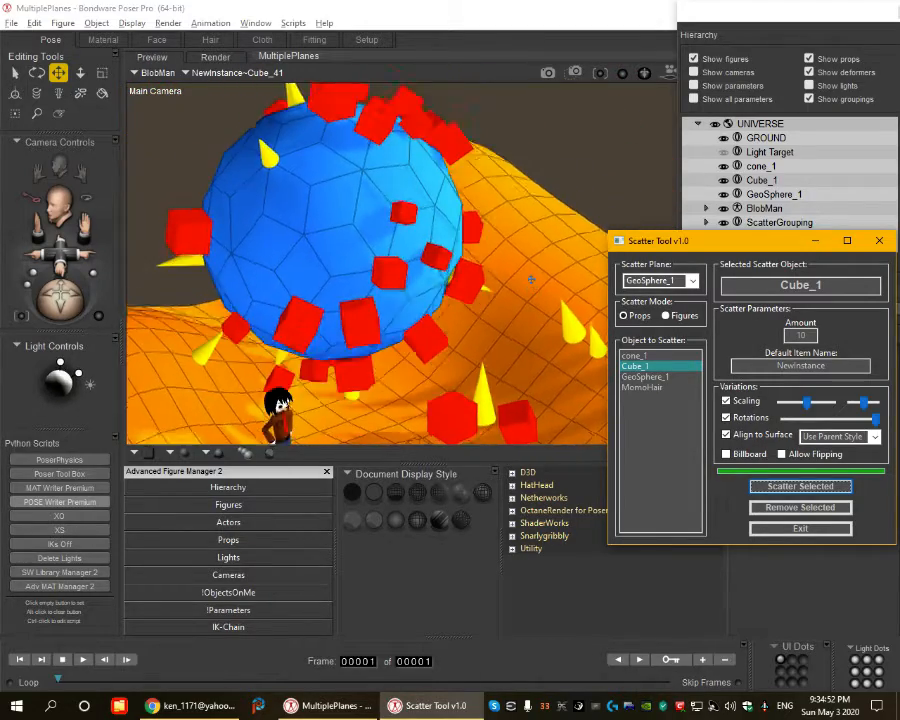
{"action": "scroll", "coordinate": [530, 279], "scroll_direction": "down", "scroll_amount": 5}
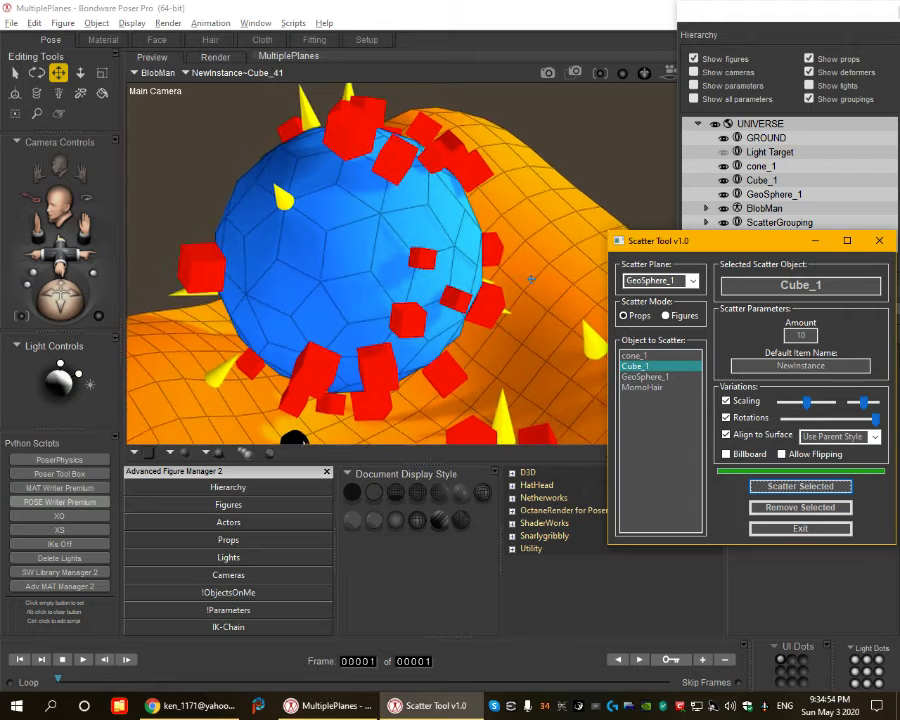
{"action": "scroll", "coordinate": [531, 279], "scroll_direction": "up", "scroll_amount": 2}
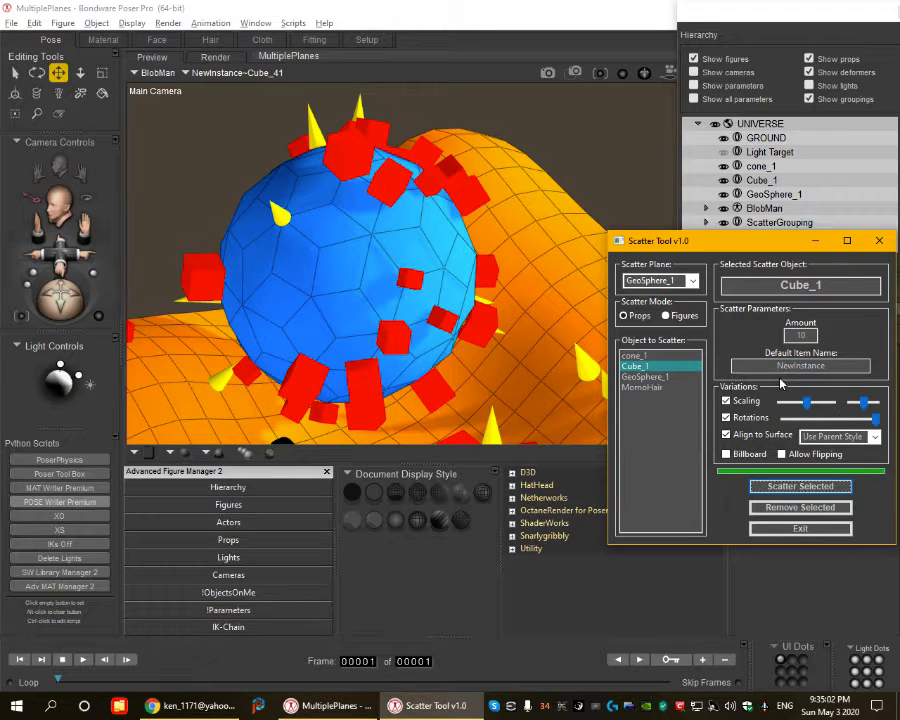
Step: Scatter 50 cone_1 instances over GeoSphere_1, aligned to its surface
{"action": "left_click", "coordinate": [649, 356]}
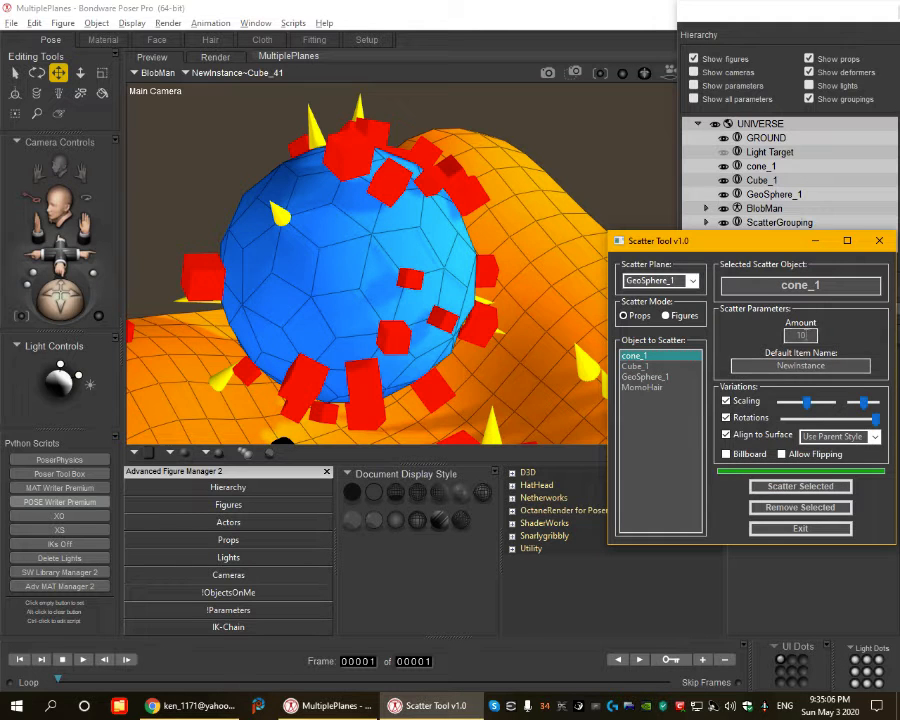
{"action": "left_click_drag", "start_coordinate": [808, 336], "coordinate": [780, 333]}
{"action": "type", "text": "75"}
{"action": "left_click_drag", "start_coordinate": [812, 336], "coordinate": [678, 328]}
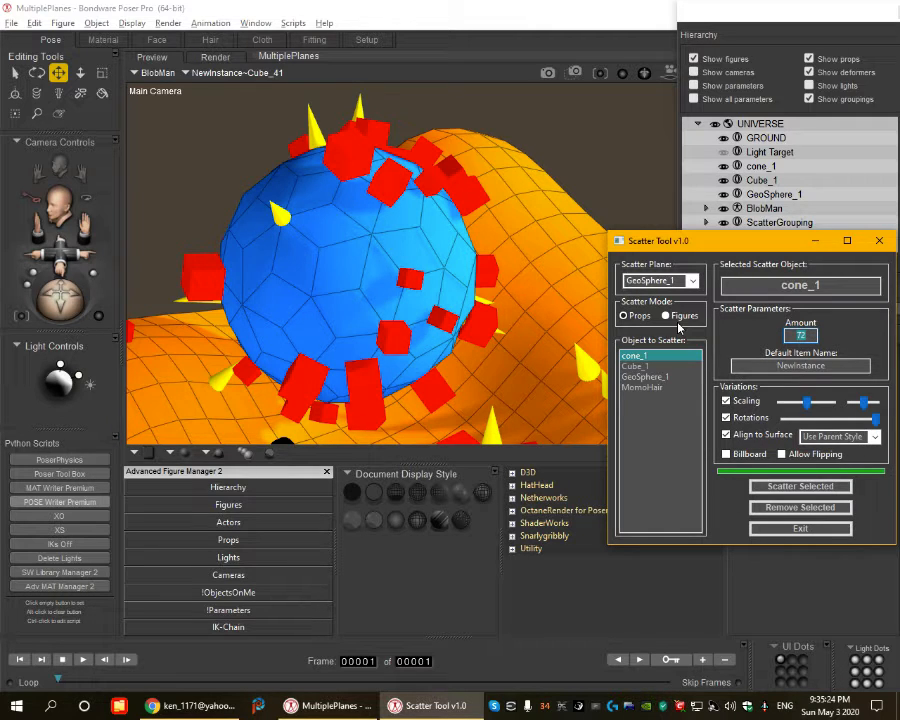
{"action": "type", "text": "50"}
{"action": "left_click", "coordinate": [787, 487]}
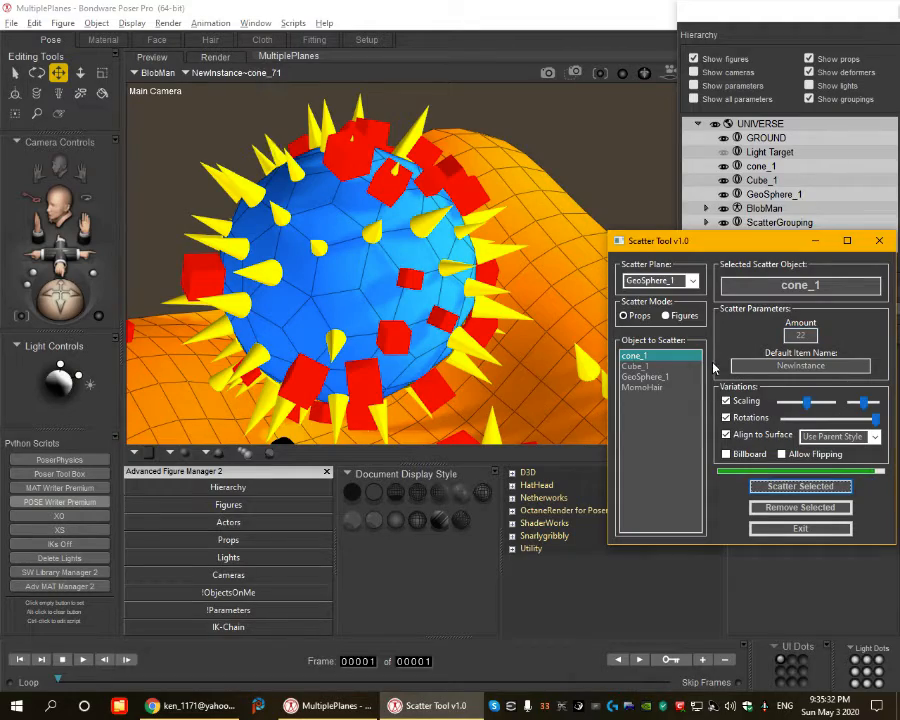
{"action": "middle_click_drag", "start_coordinate": [600, 364], "coordinate": [426, 425]}
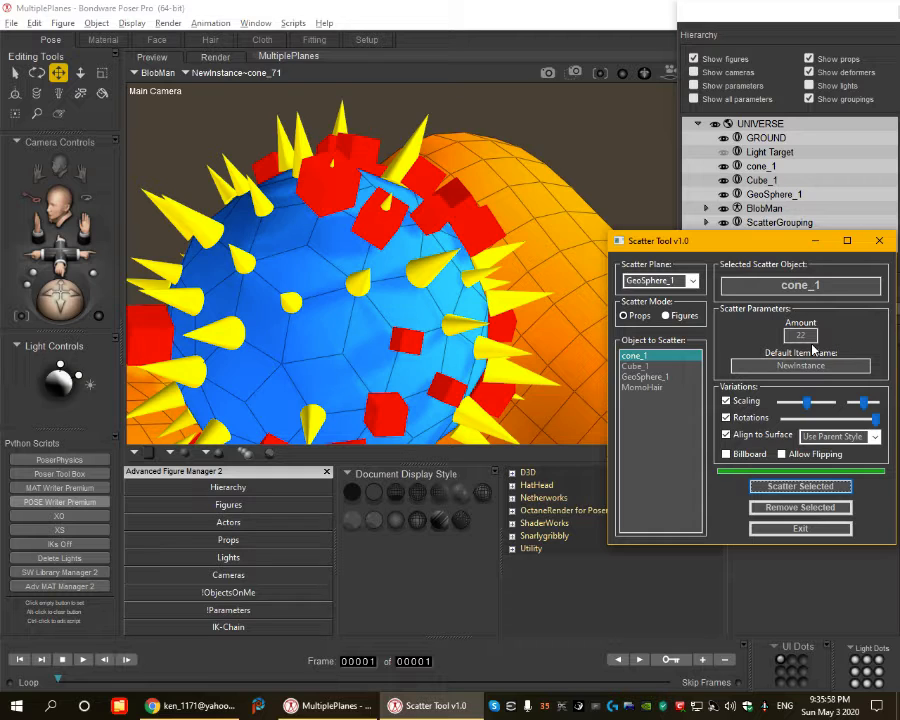
Step: Scatter 22 more Cube_1 instances among the cones on GeoSphere_1
{"action": "left_click", "coordinate": [800, 336]}
{"action": "left_click", "coordinate": [811, 335]}
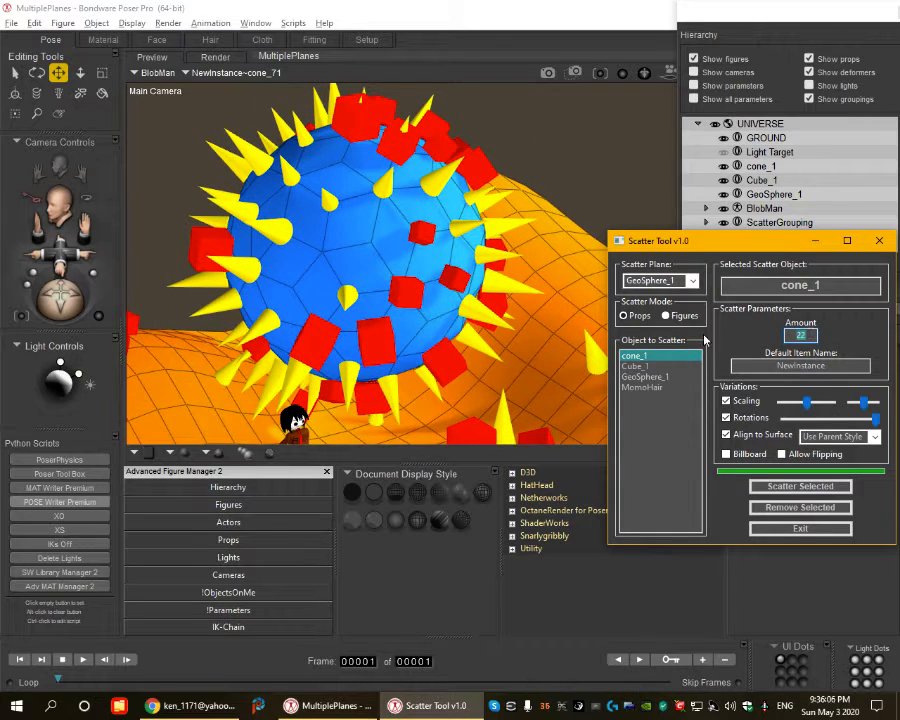
{"action": "left_click", "coordinate": [640, 367]}
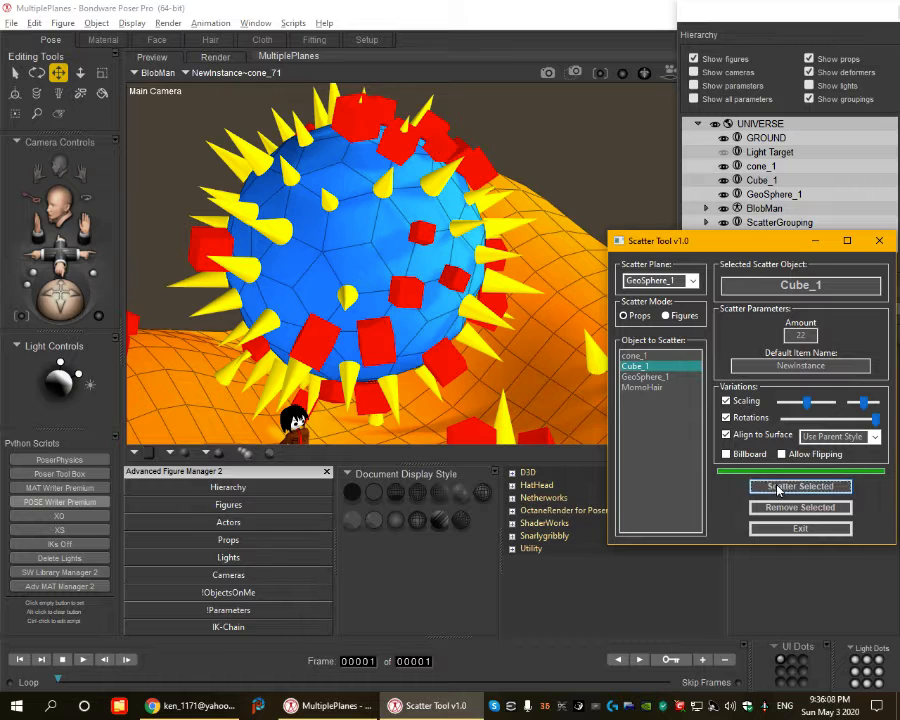
{"action": "left_click", "coordinate": [765, 486]}
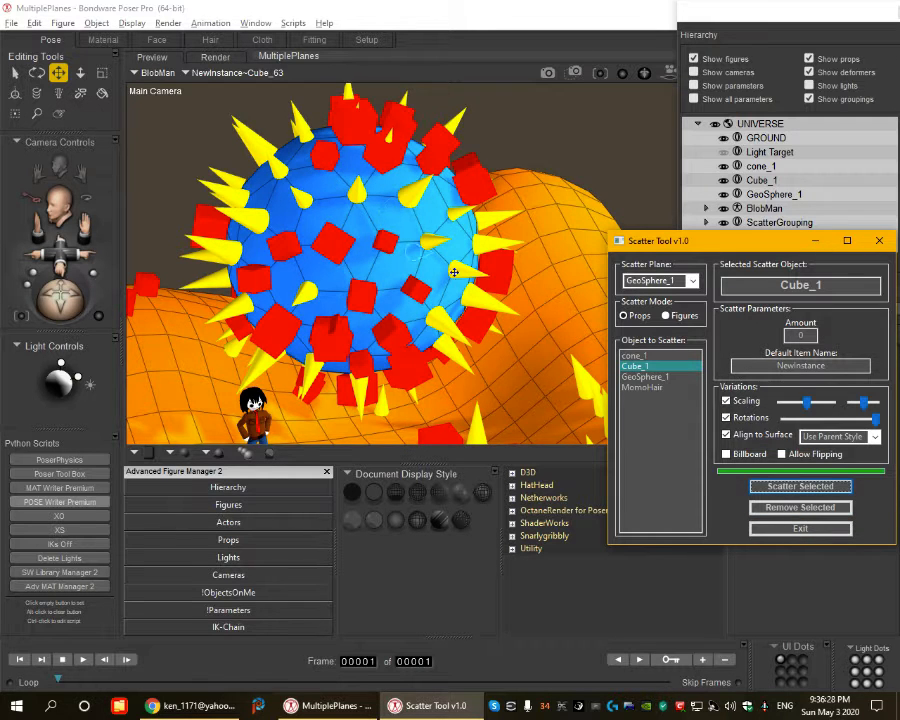
{"action": "left_click", "coordinate": [794, 486]}
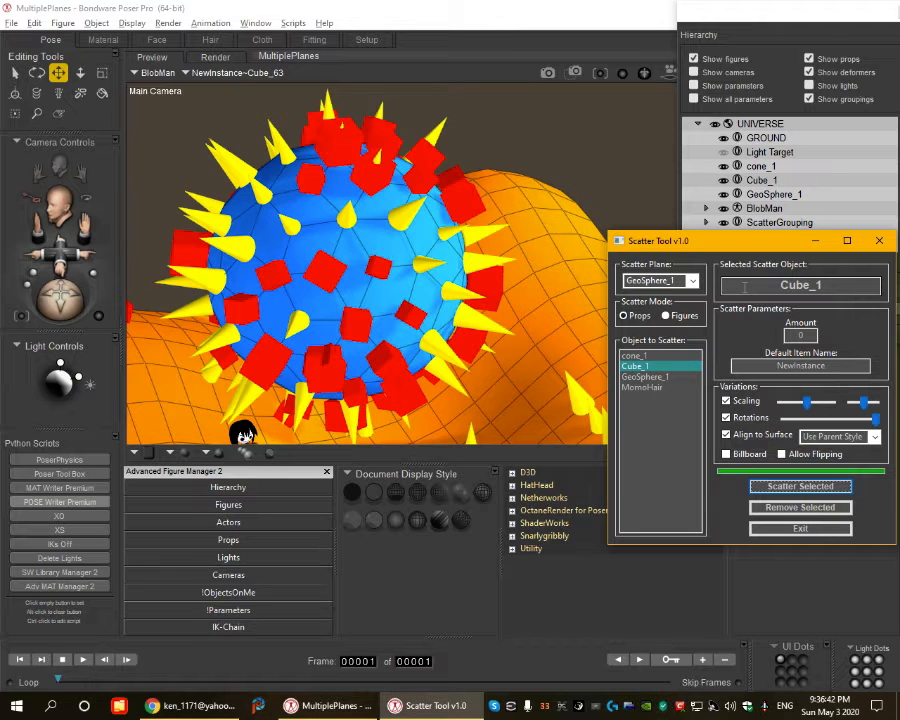
Step: Remove the scattered Cube_1 instances from this session and scatter 20 new ones on GeoSphere_1
{"action": "left_click", "coordinate": [793, 507]}
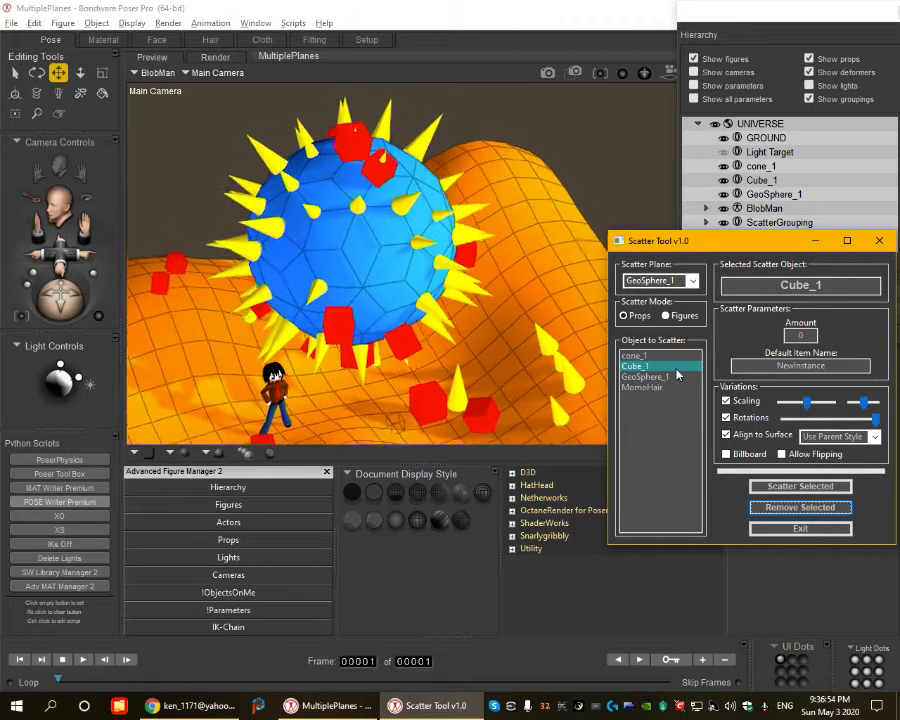
{"action": "left_click_drag", "start_coordinate": [808, 335], "coordinate": [588, 305]}
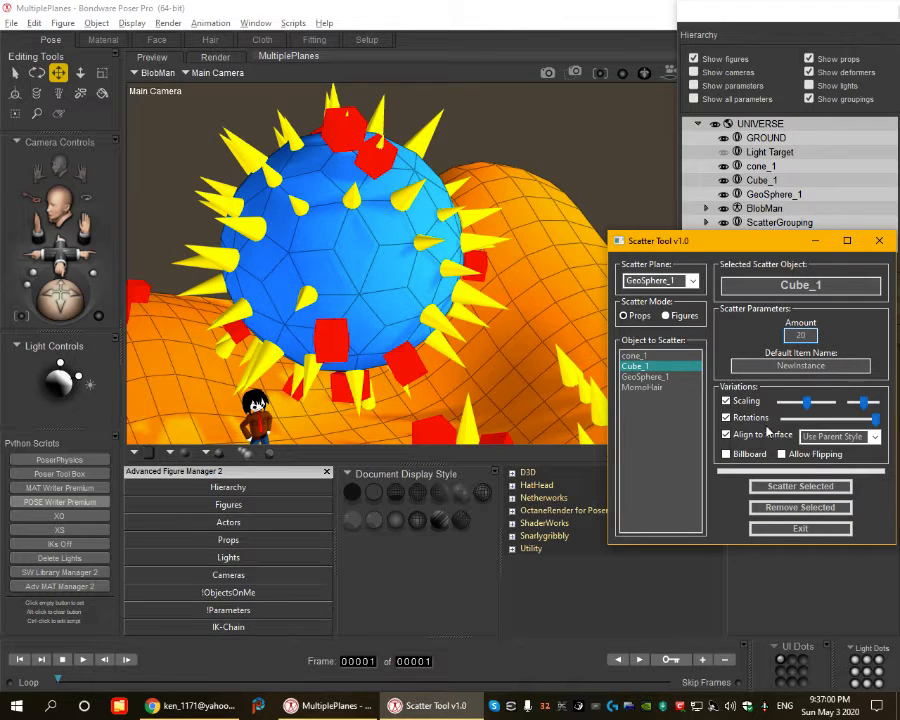
{"action": "left_click", "coordinate": [800, 486]}
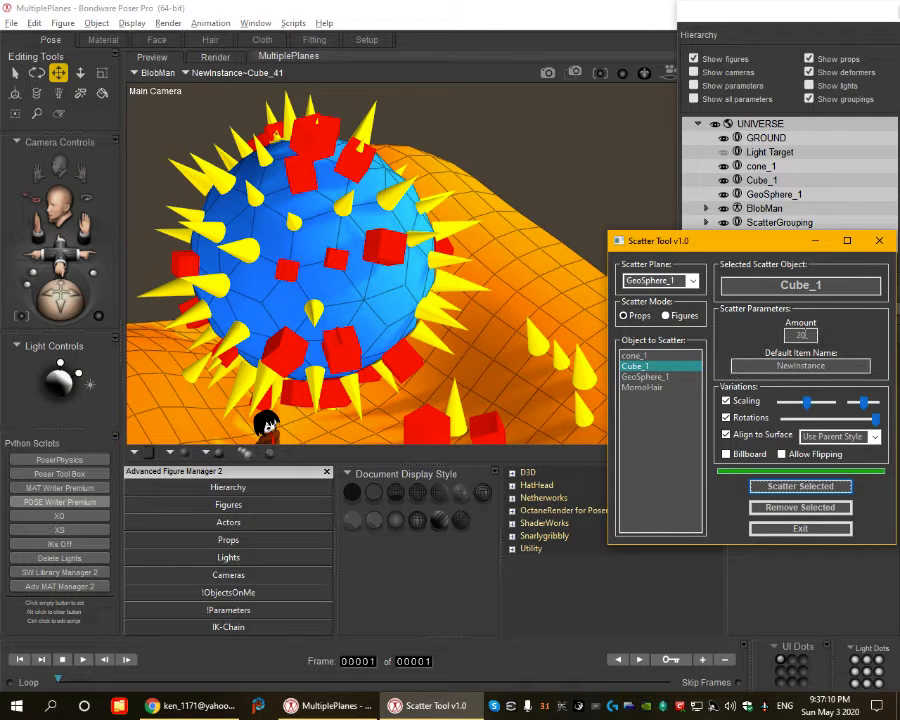
Step: Open the scatter amount for Cube_1 for editing
{"action": "double_click", "coordinate": [801, 335]}
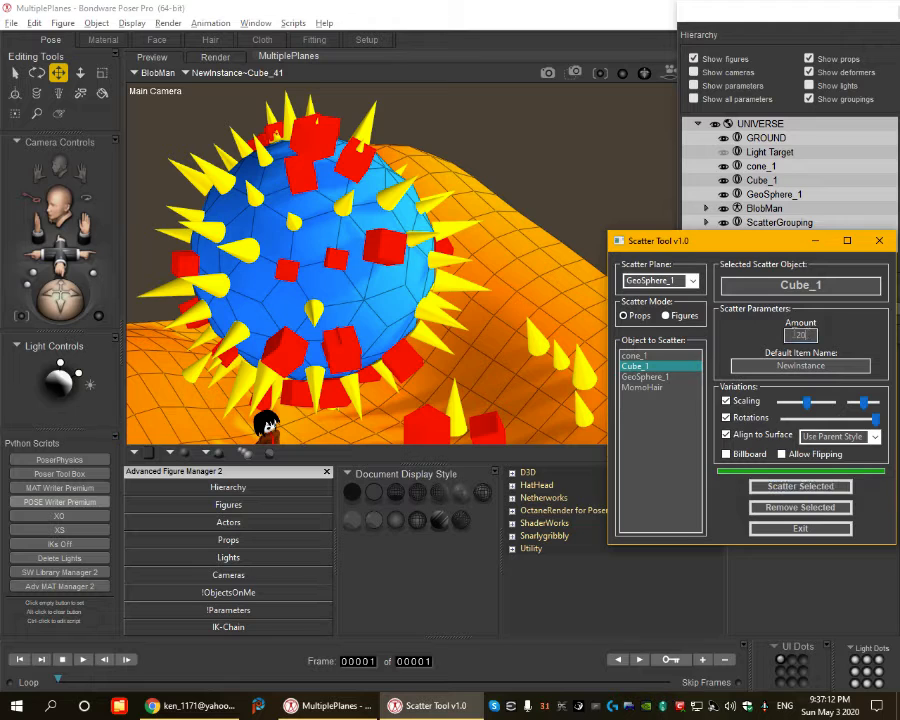